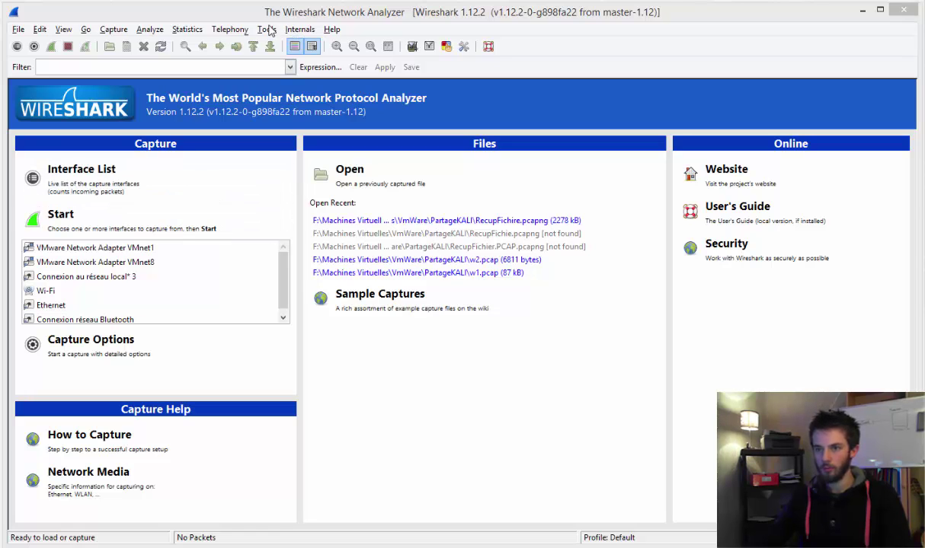
Open the capture file RecupFichire.pcapng from the PartageKALI folder
click(25, 34)
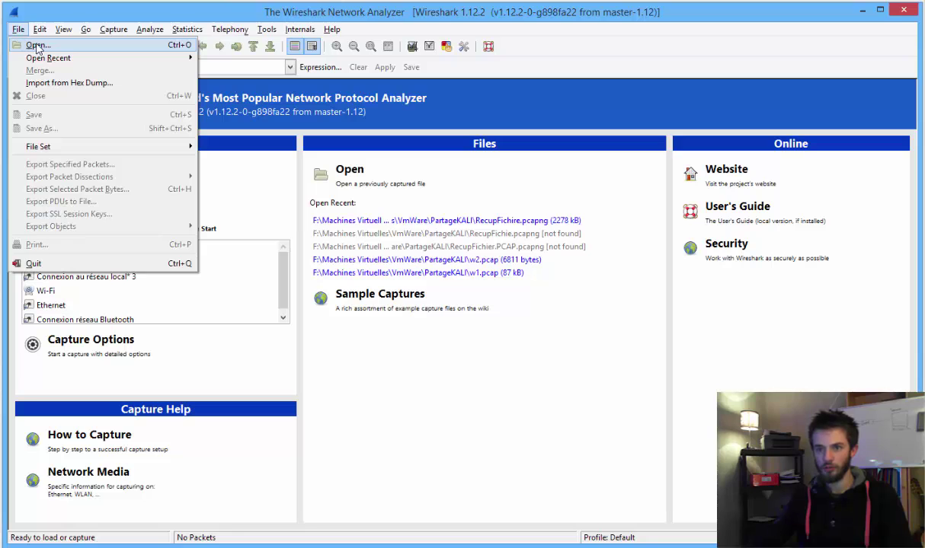
click(37, 45)
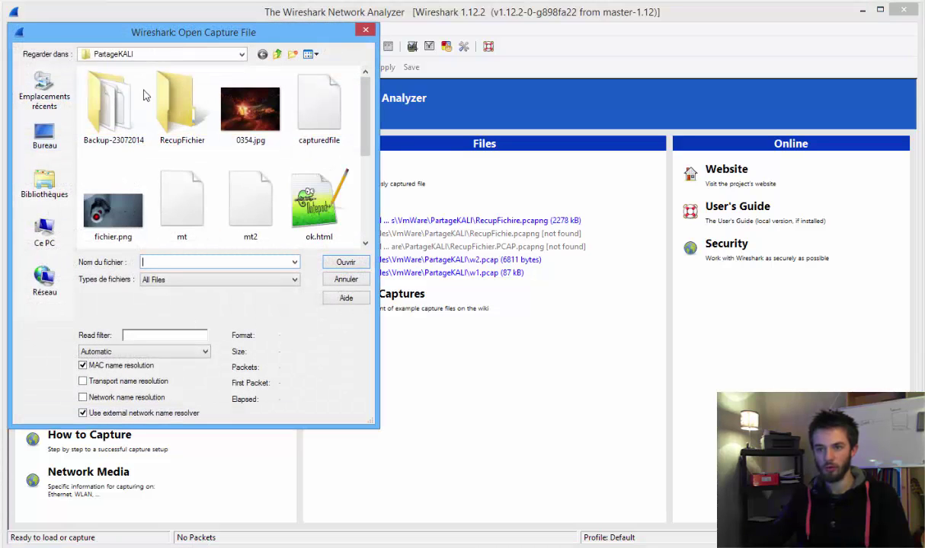
double_click(183, 122)
click(185, 130)
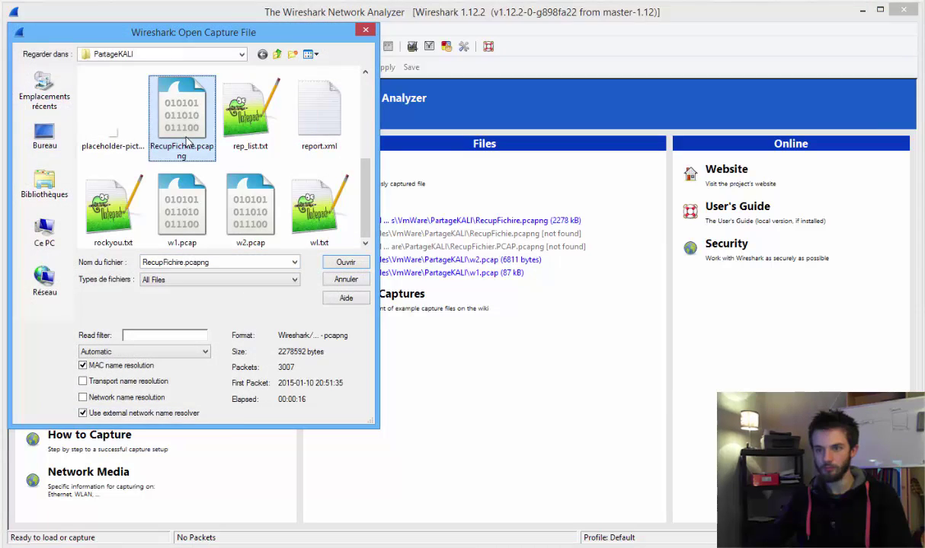
double_click(185, 129)
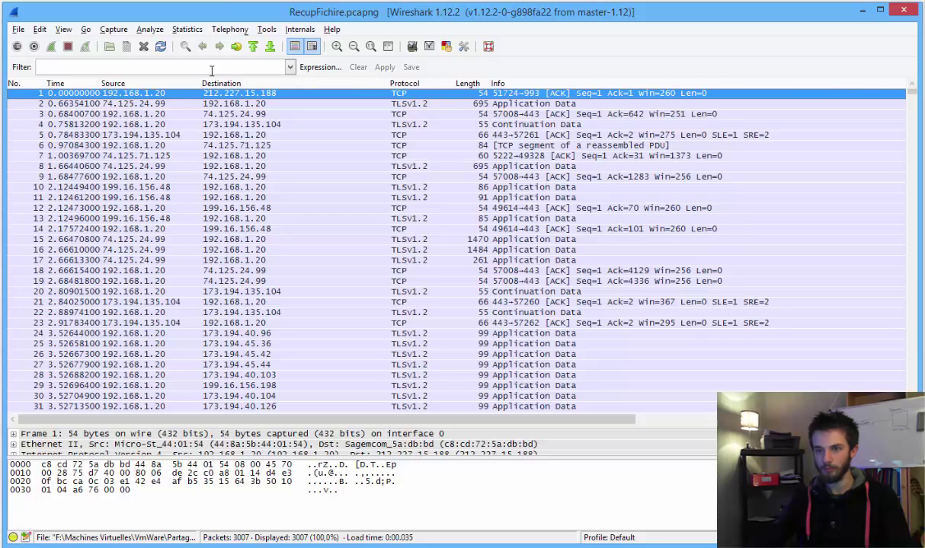
Bring up the list of exportable HTTP objects and browse it, locating the packets for screen.min.css, blockui.min.js and facebook.png
click(26, 29)
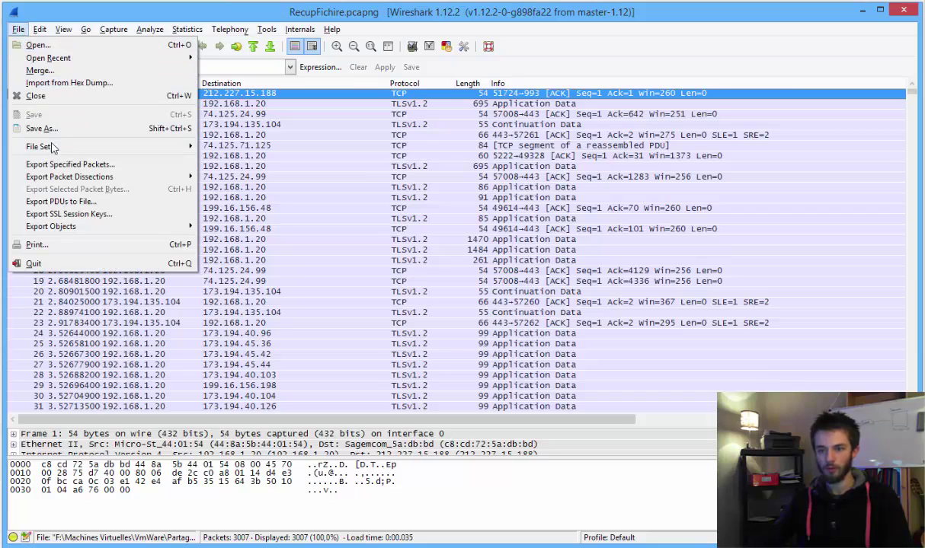
mouse_move(58, 223)
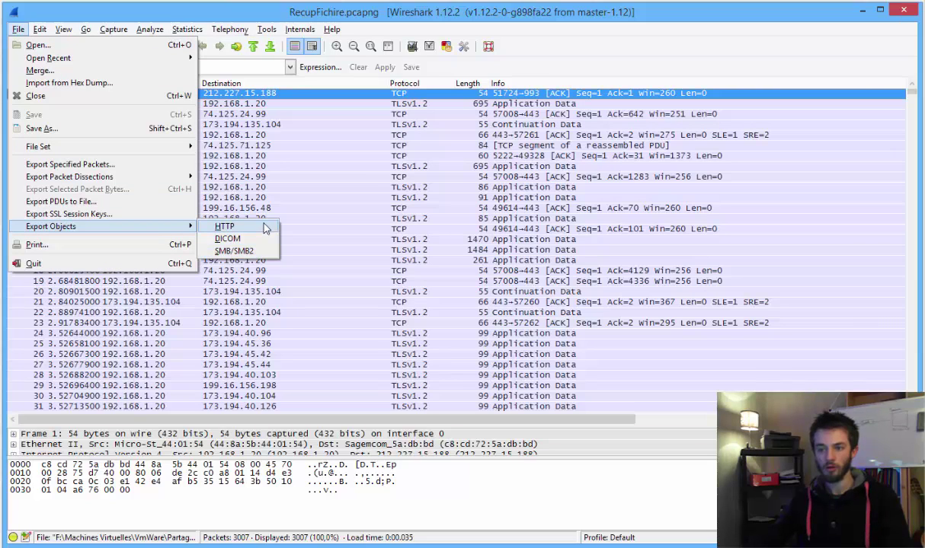
click(224, 227)
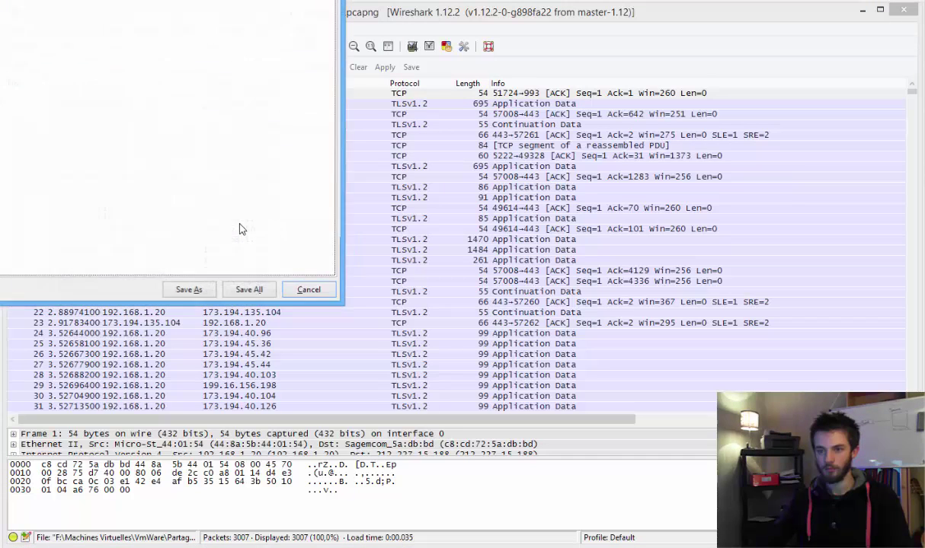
drag(190, 1, 596, 72)
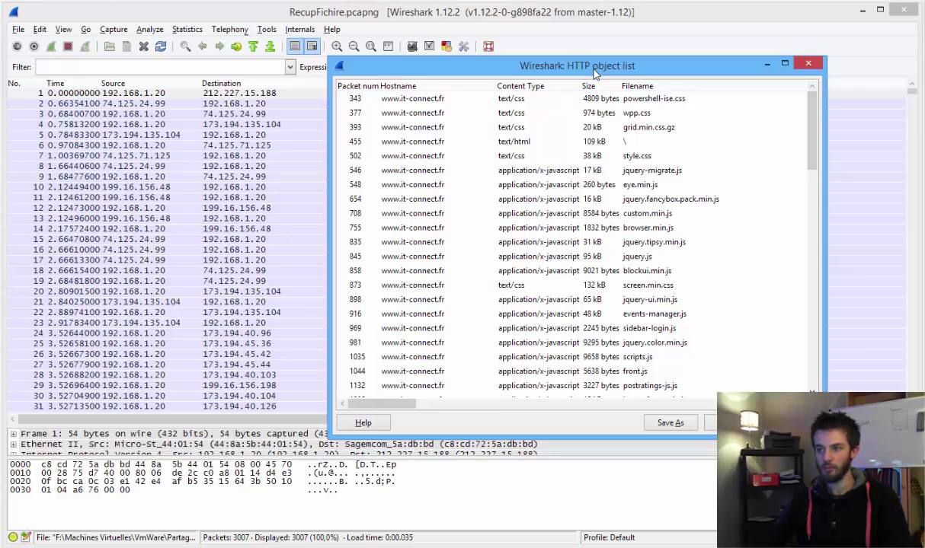
drag(815, 129, 815, 163)
click(683, 159)
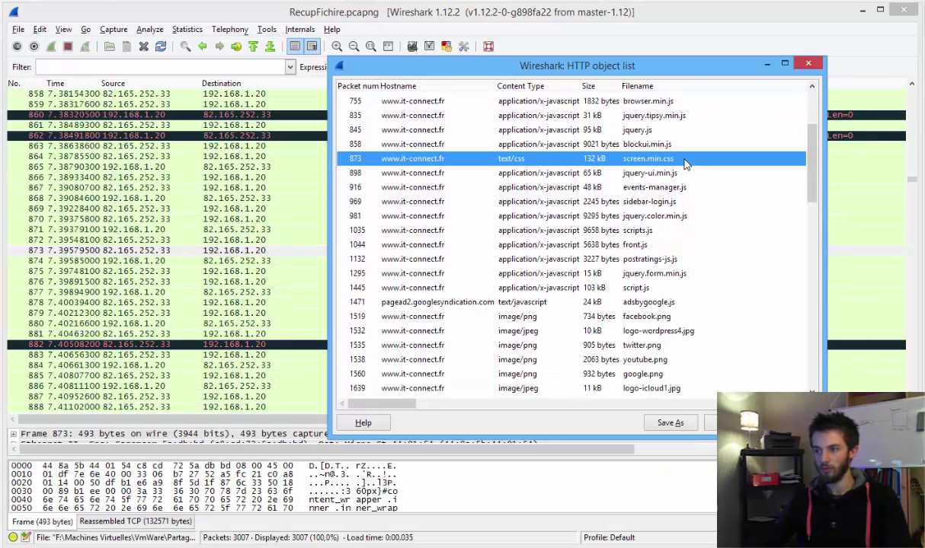
click(678, 144)
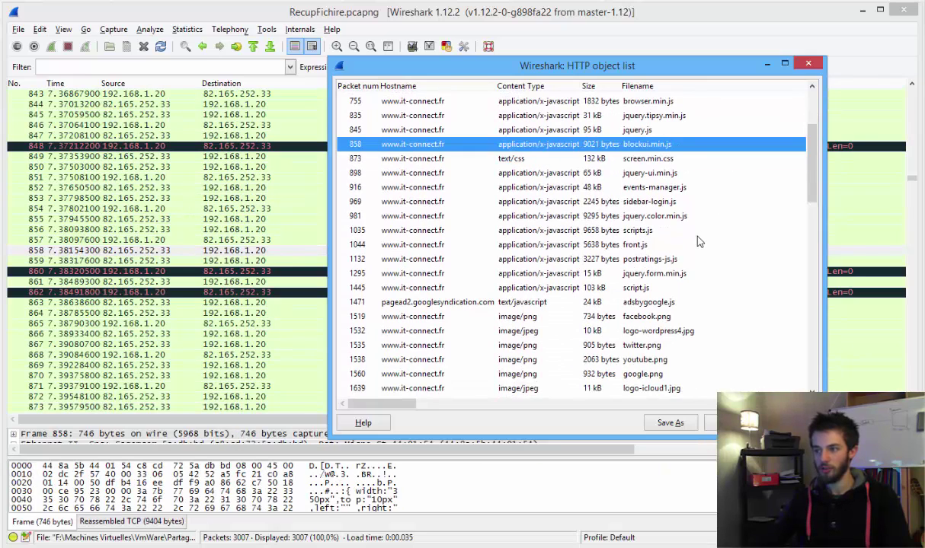
click(657, 315)
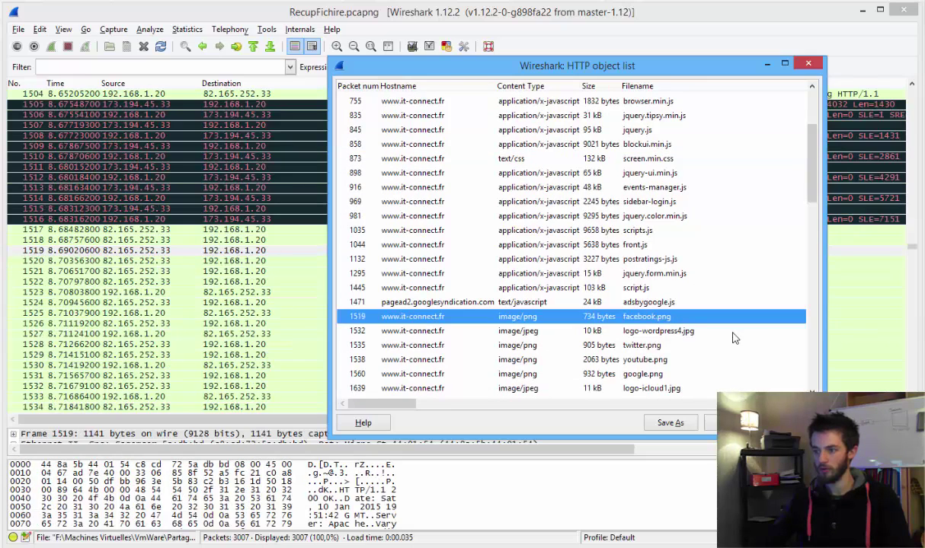
scroll(690, 337, down, 2)
scroll(690, 338, down, 4)
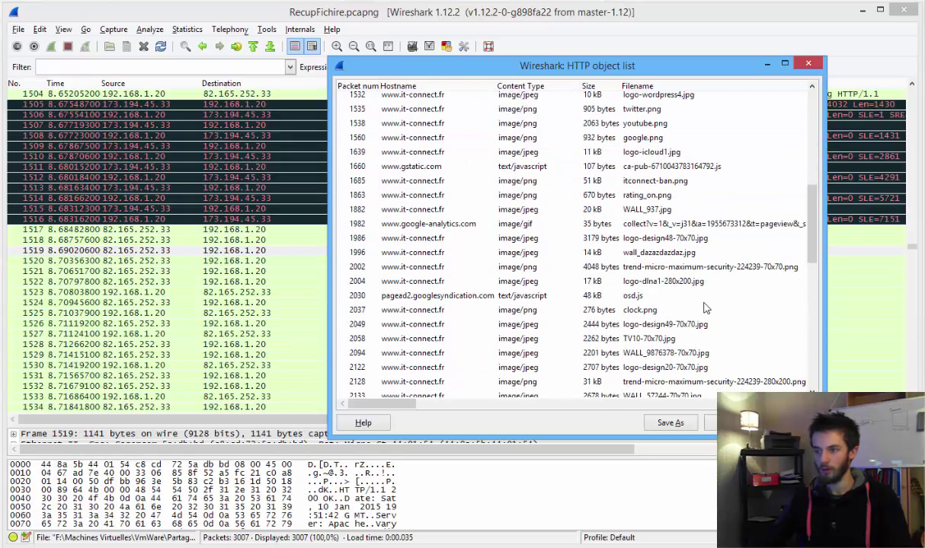
Save the HTTP object logo-dlna1-280x200.jpg under its original name in the RecupFichier folder
click(670, 280)
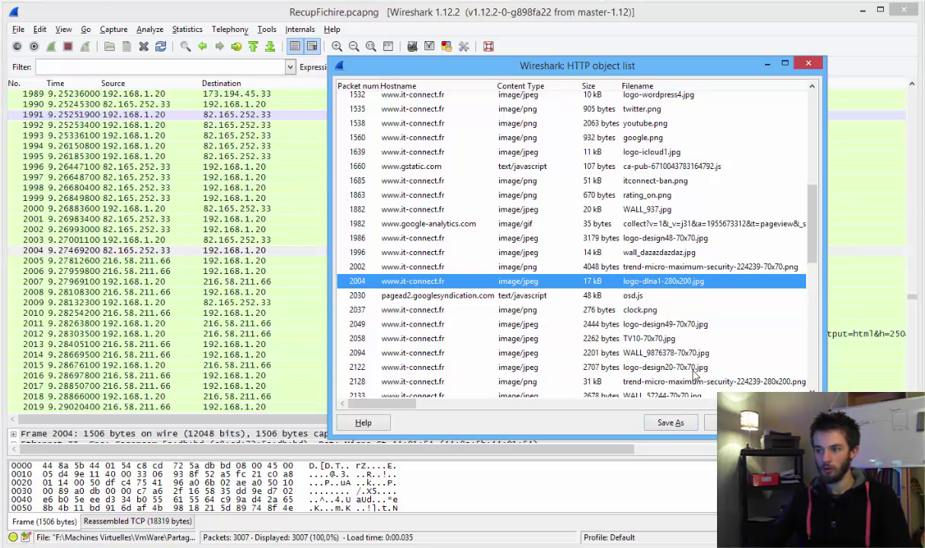
click(680, 426)
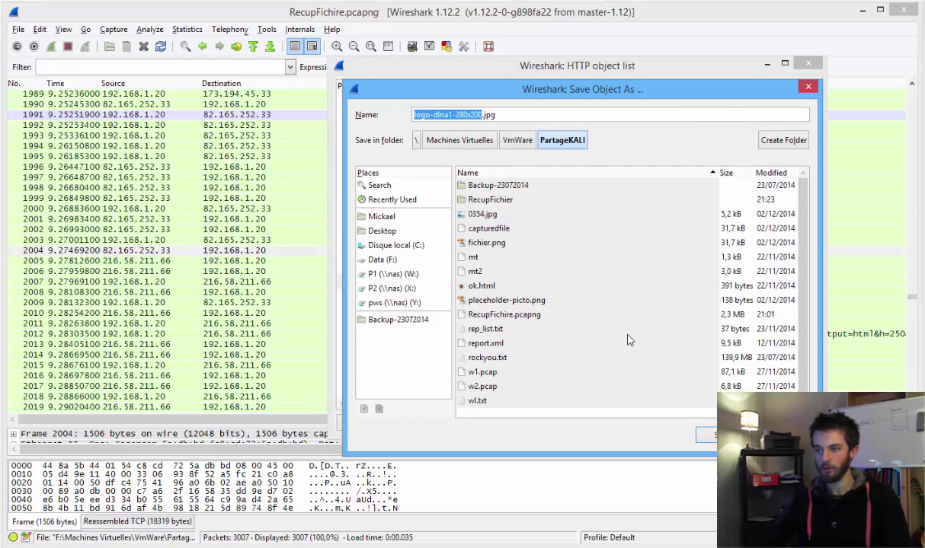
double_click(518, 203)
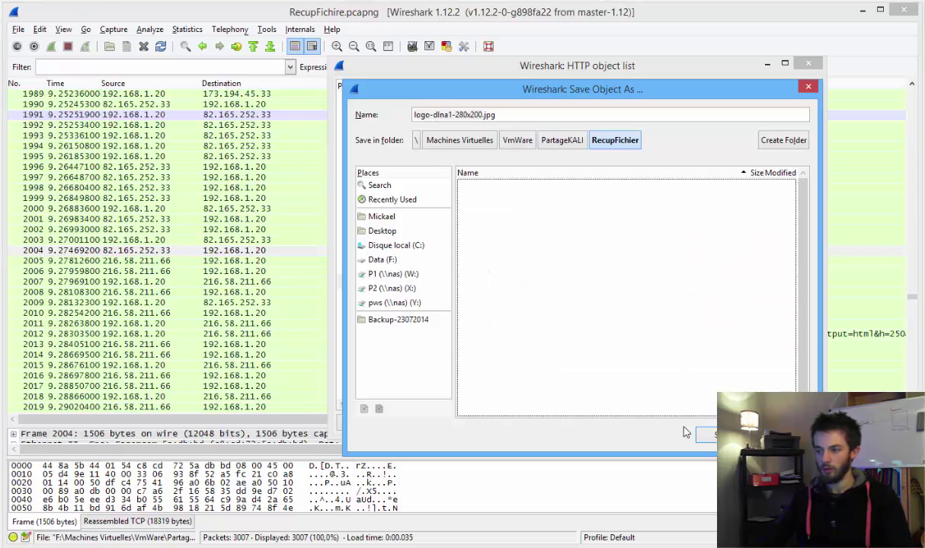
click(704, 435)
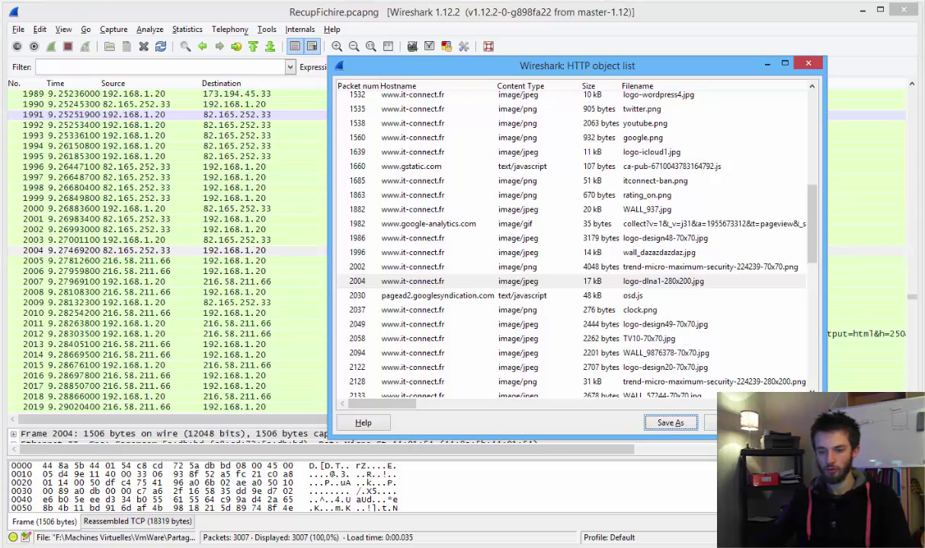
Switch to File Explorer to view the exported logo-dlna1-280x200.jpg, and return to Wireshark, closing the HTTP object list
click(231, 547)
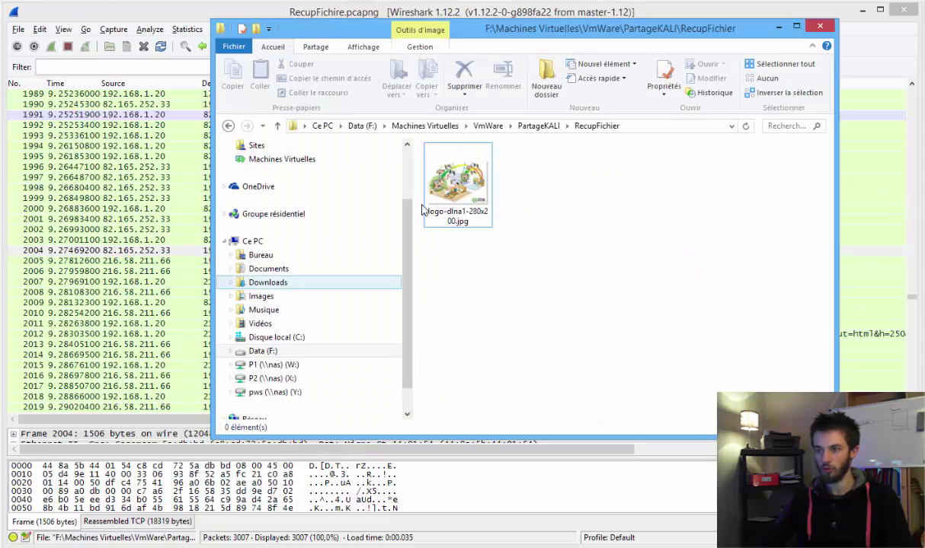
double_click(461, 176)
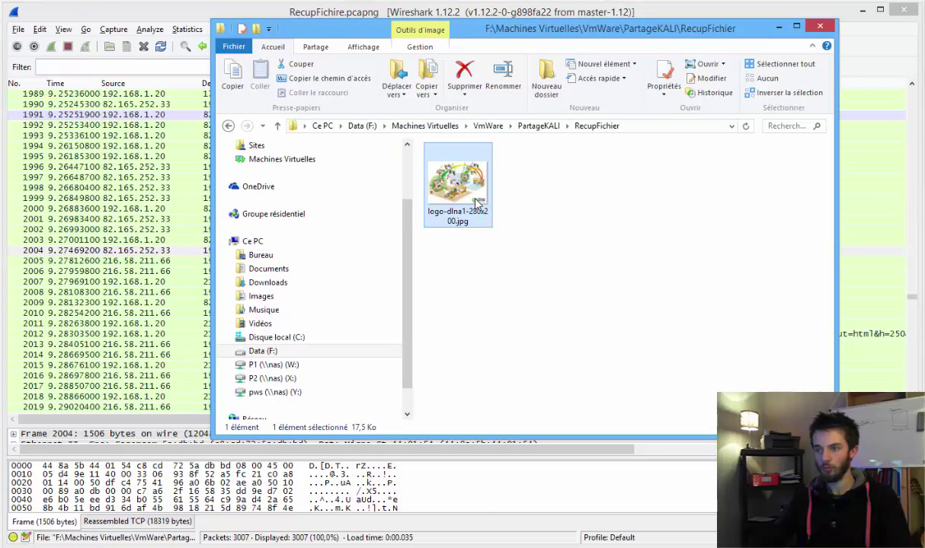
scroll(334, 144, up, 2)
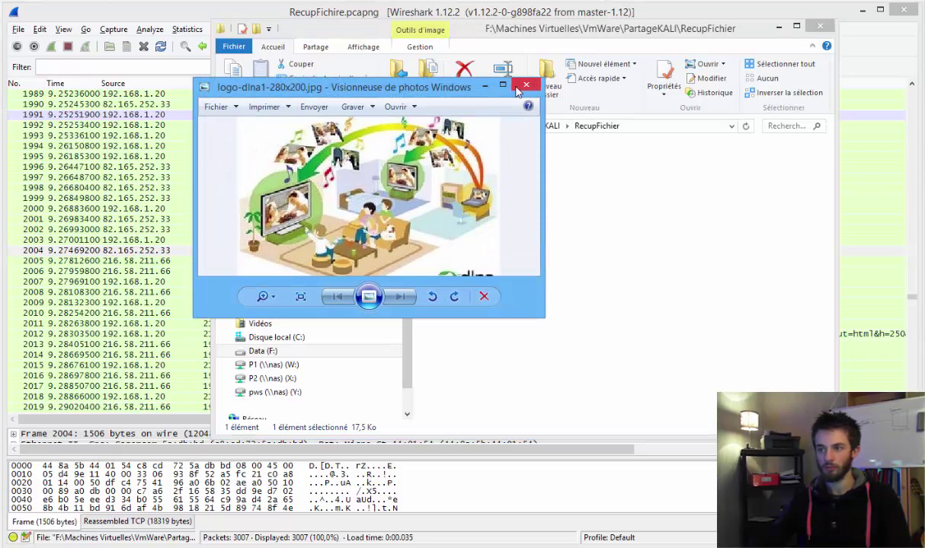
scroll(467, 145, down, 2)
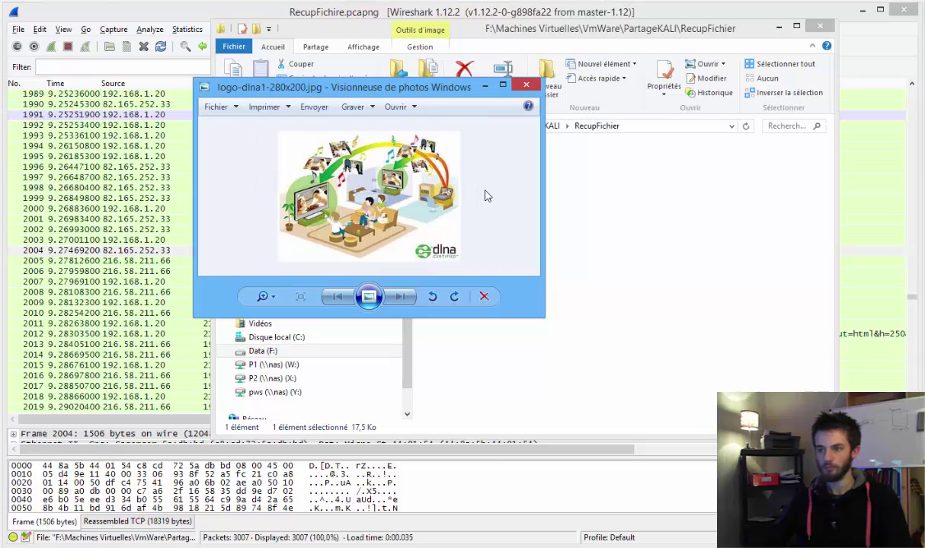
click(524, 85)
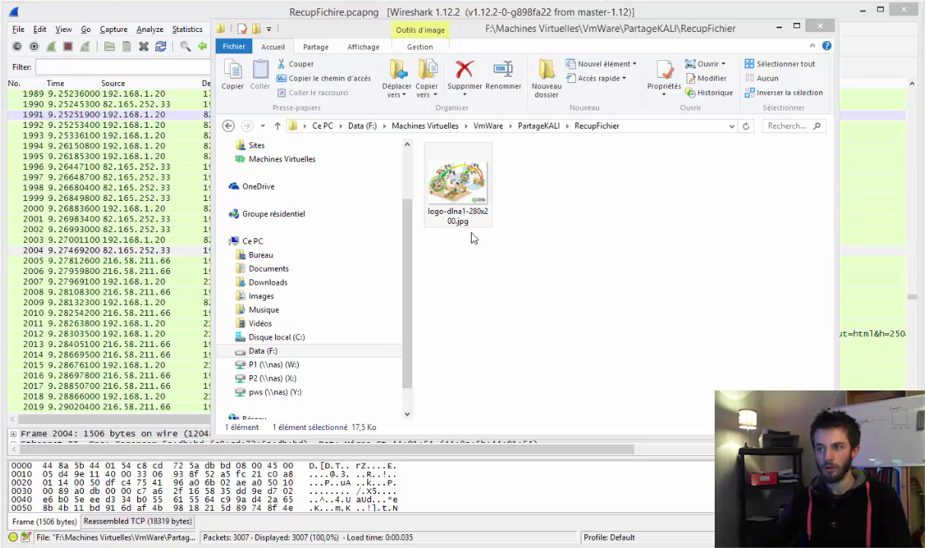
click(779, 26)
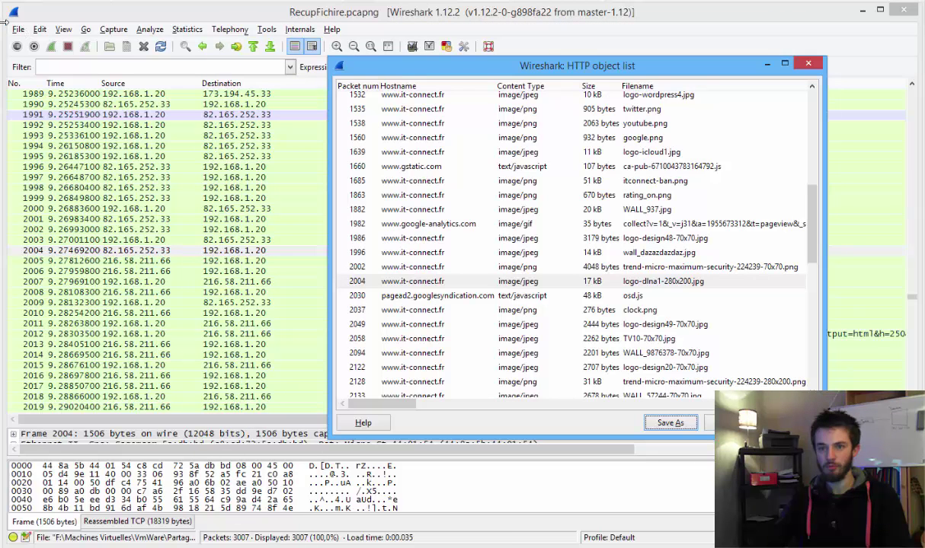
click(809, 64)
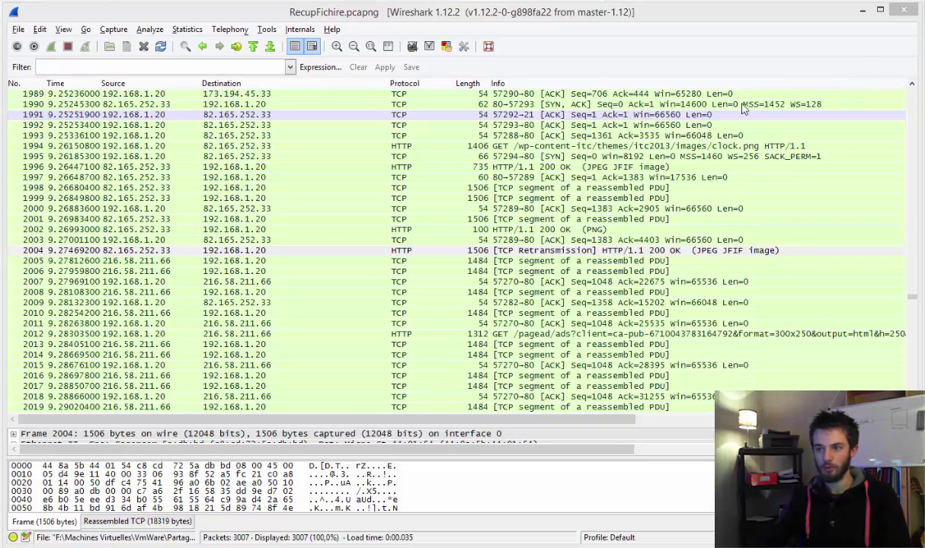
Apply the display filter ftp-data to the packet list
click(282, 69)
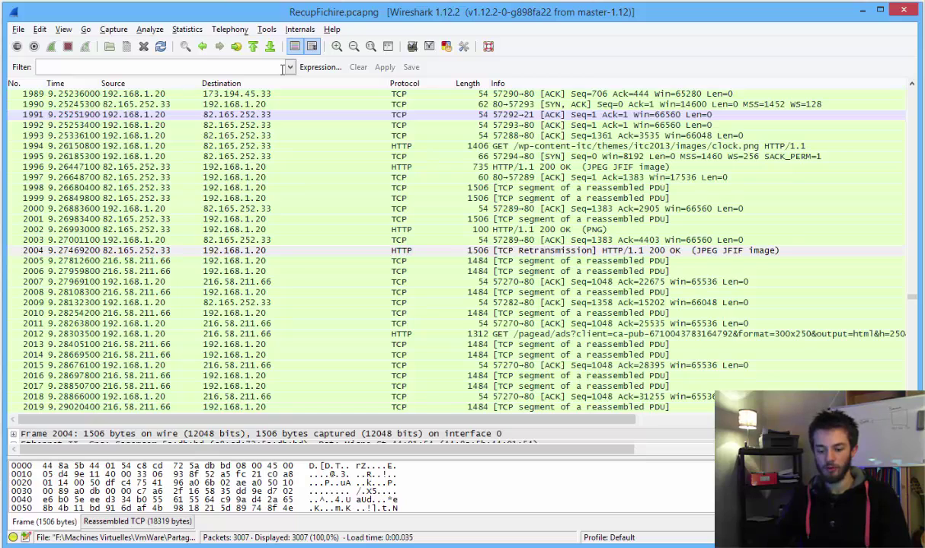
text(ftp)
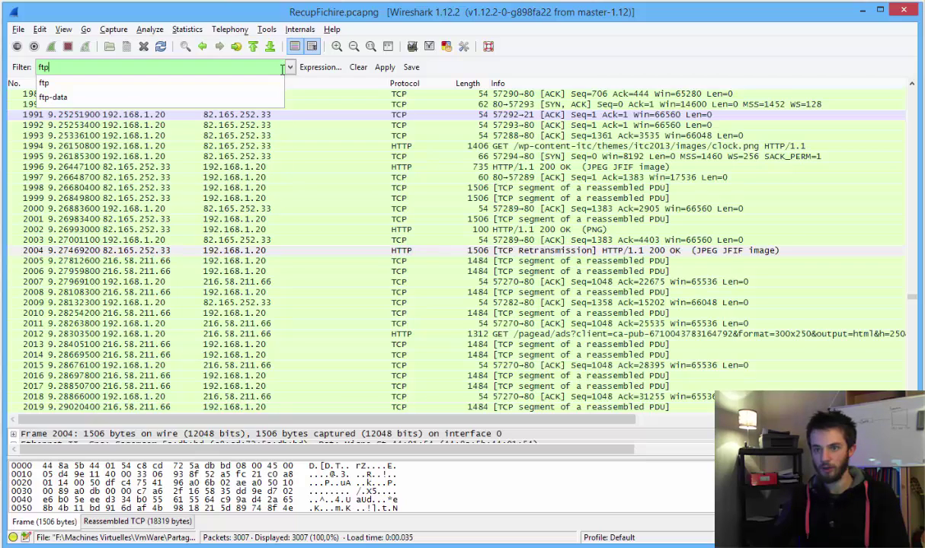
text(-data)
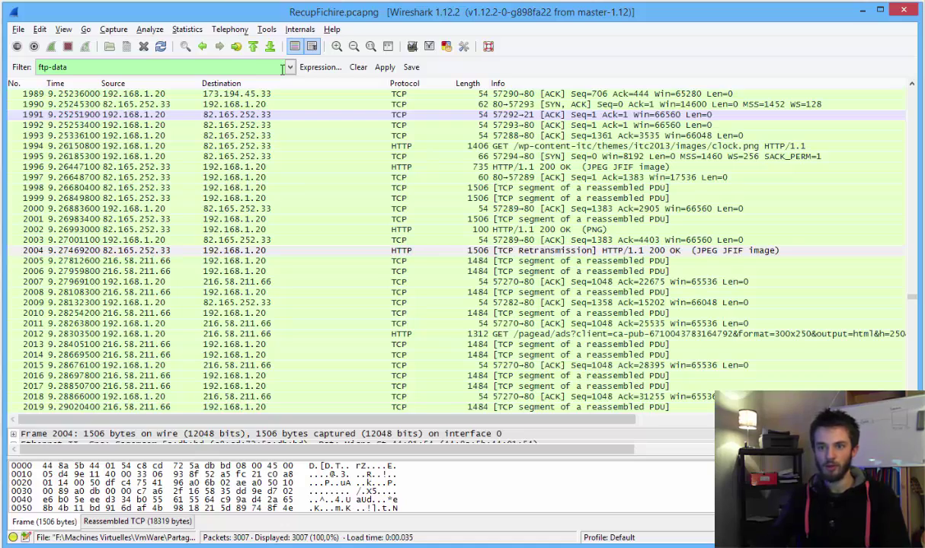
key(shift+Left)
key(shift+Left)
key(shift+Left)
key(shift+Left)
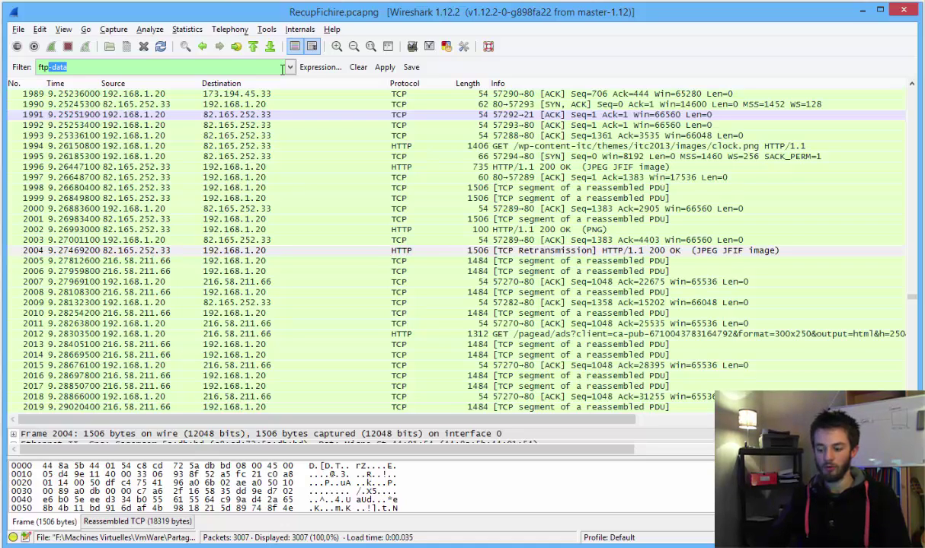
key(BackSpace)
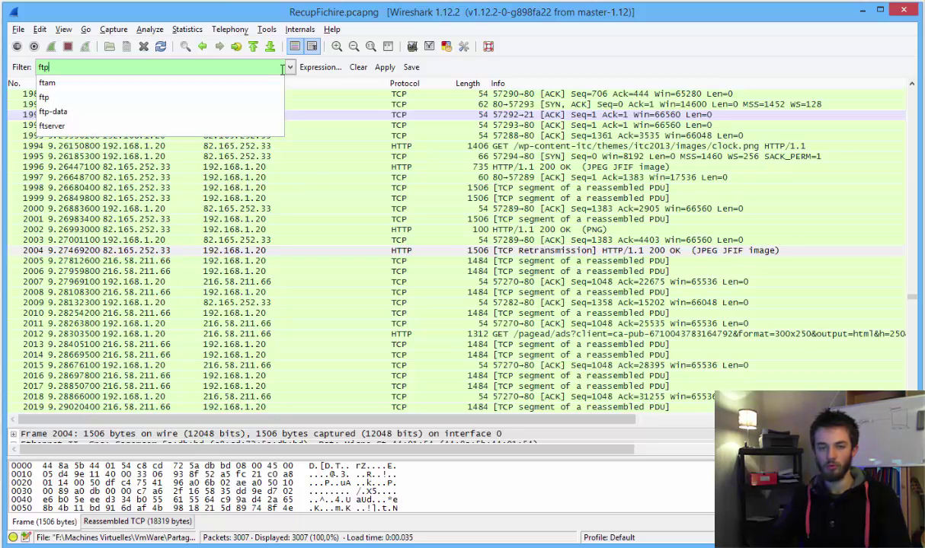
text(-da)
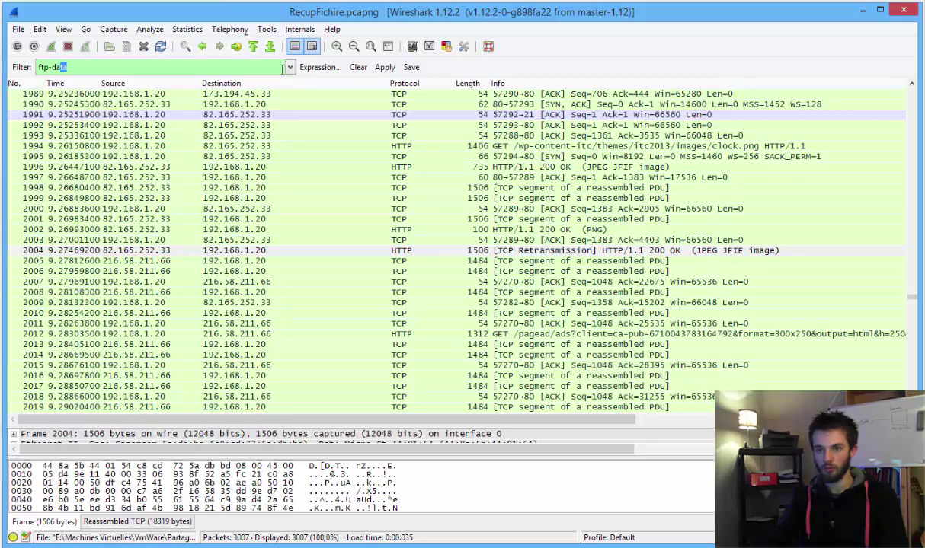
text(te)
key(BackSpace)
text(a)
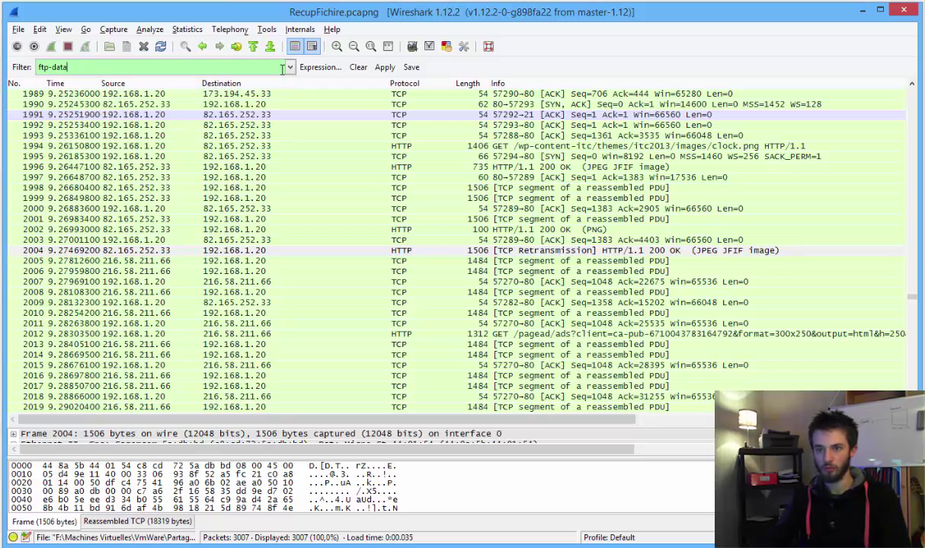
key(Return)
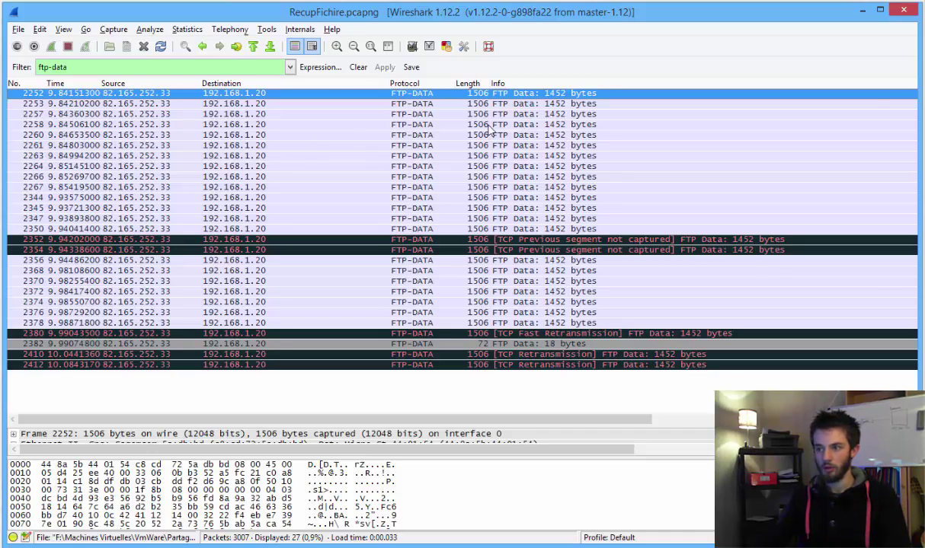
Follow the TCP stream of FTP-DATA packet 2264 and move the stream window fully into view
click(466, 114)
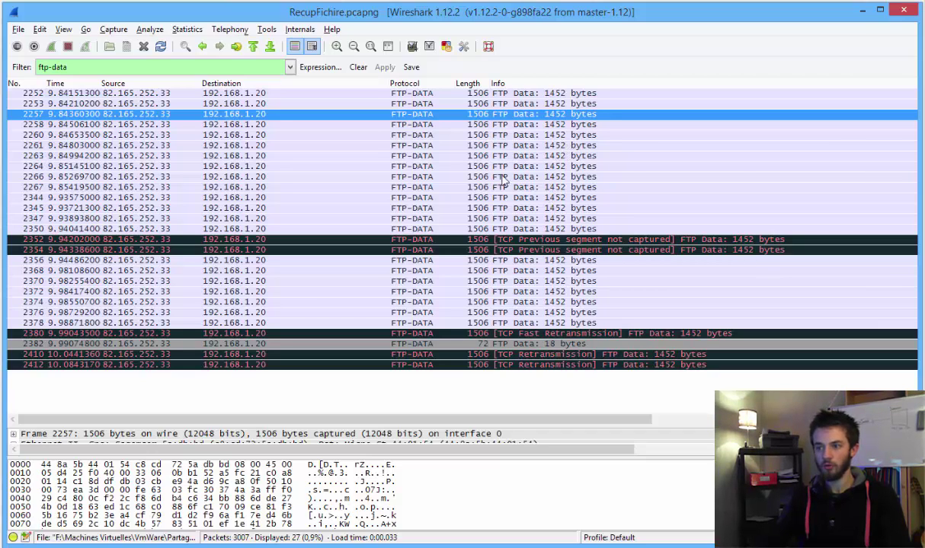
right_click(451, 166)
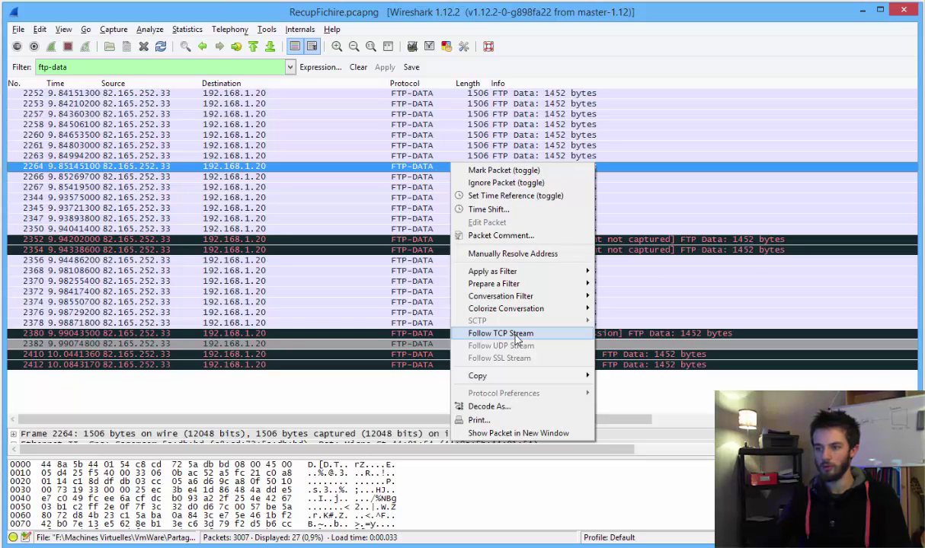
click(516, 337)
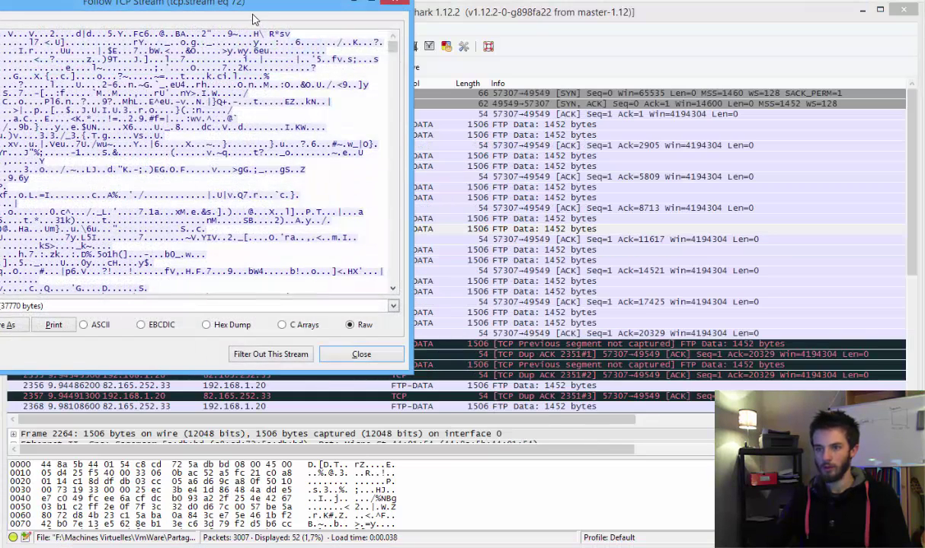
drag(238, 11, 560, 98)
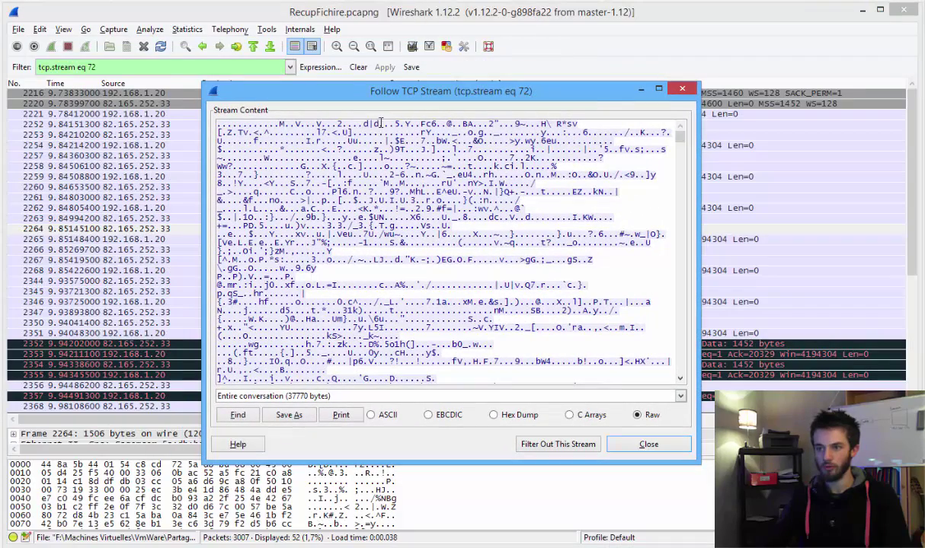
Save the entire followed TCP stream in raw format as Fichier in the RecupFichier folder
drag(248, 124, 576, 201)
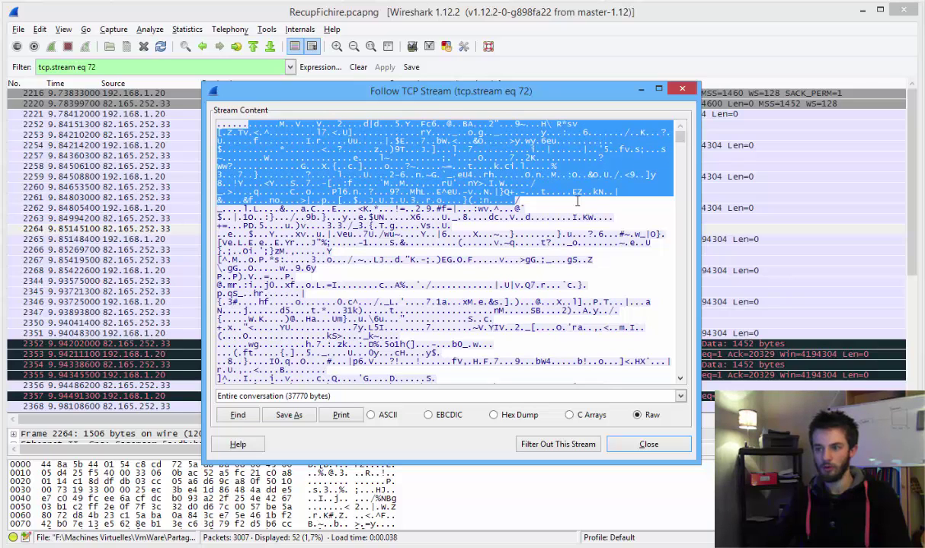
click(576, 201)
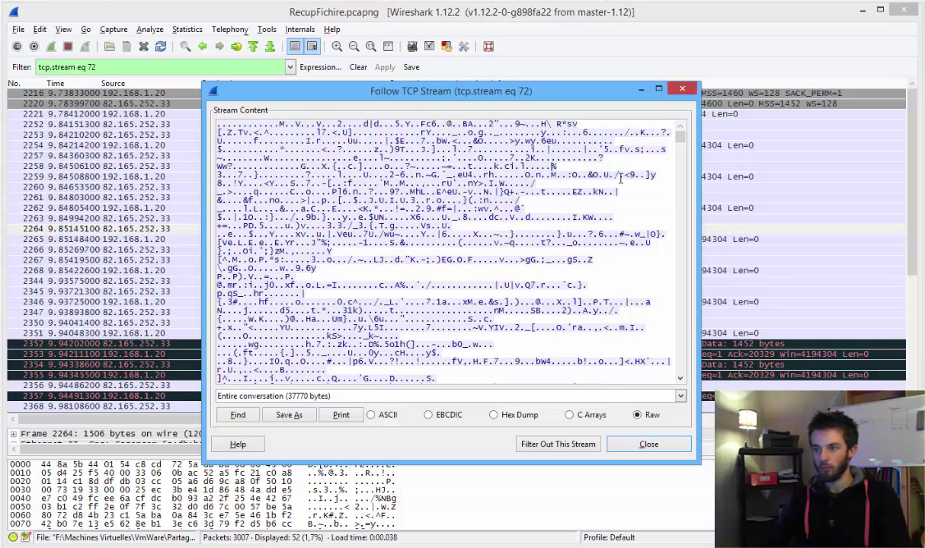
scroll(579, 194, down, 10)
scroll(585, 190, down, 10)
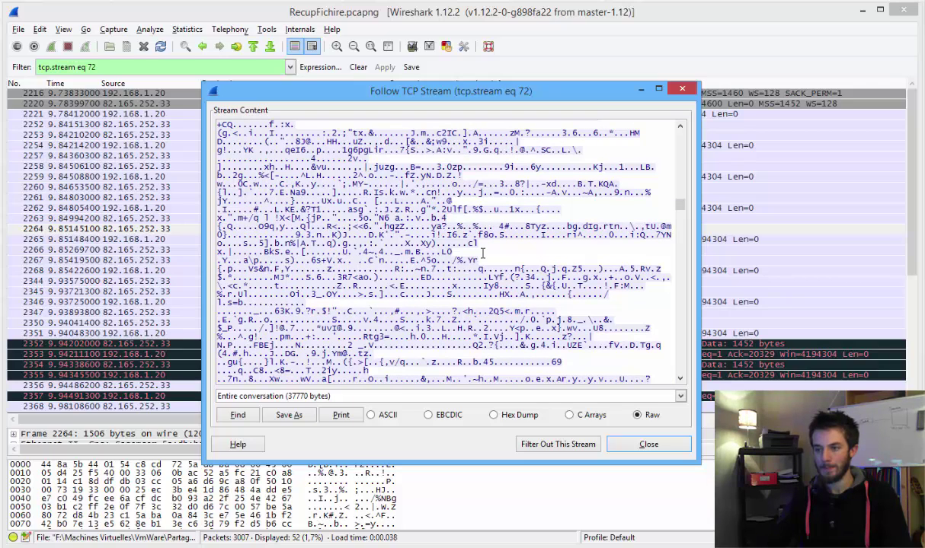
click(289, 415)
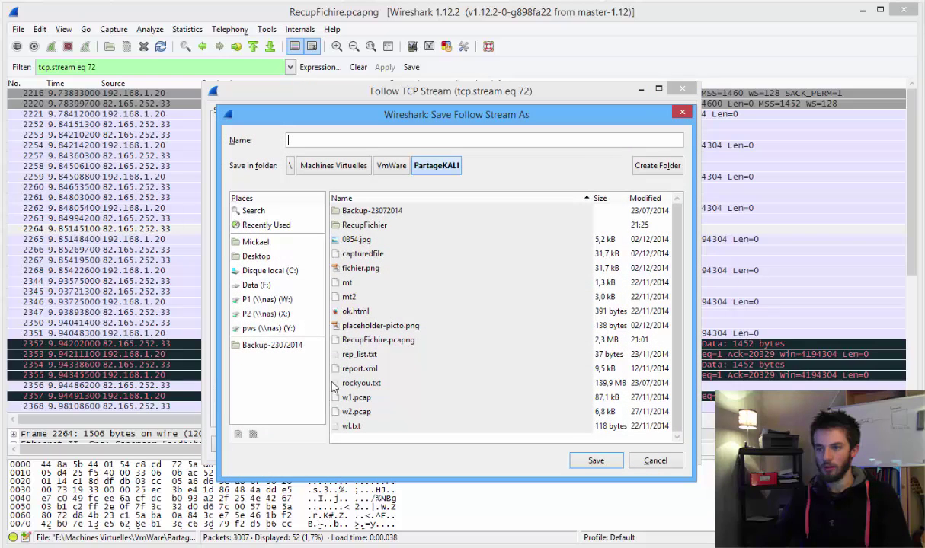
click(395, 227)
double_click(396, 226)
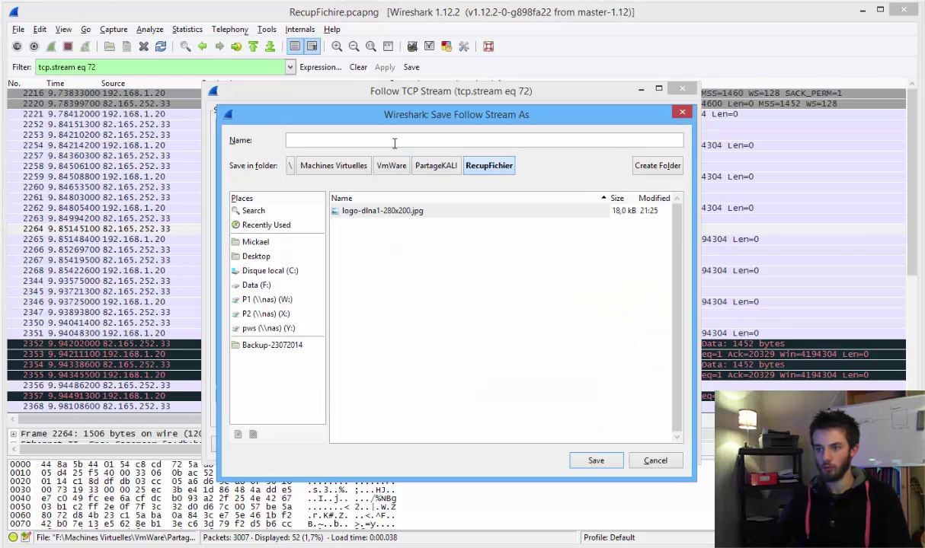
text(Fichier)
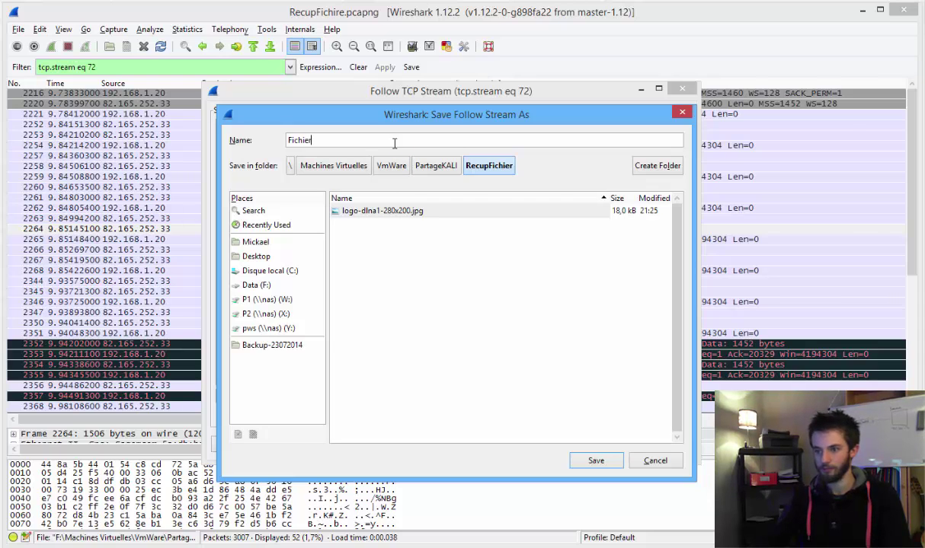
click(595, 461)
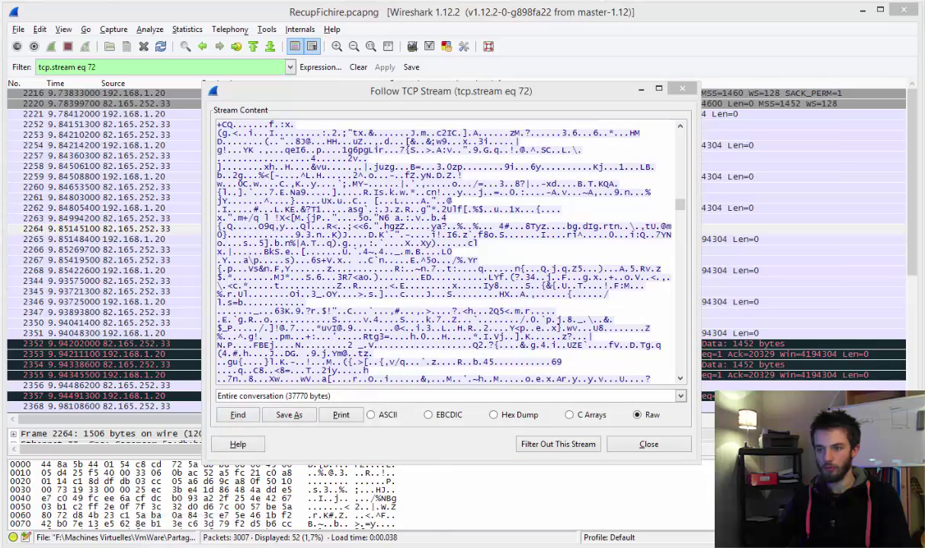
Switch to File Explorer to view the saved Fichier, and list the RecupFichier folder in the Kali Linux terminal
key(alt+Tab)
click(438, 175)
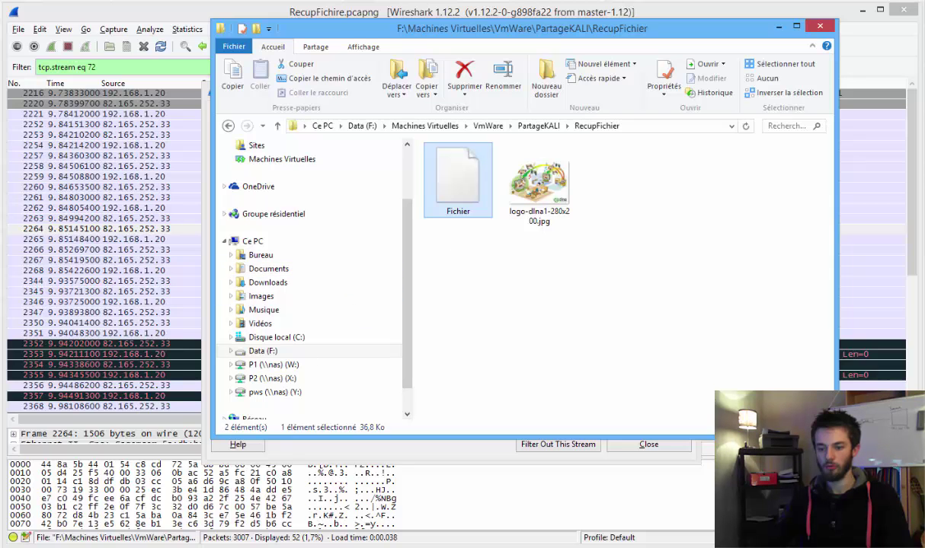
key(alt+Tab)
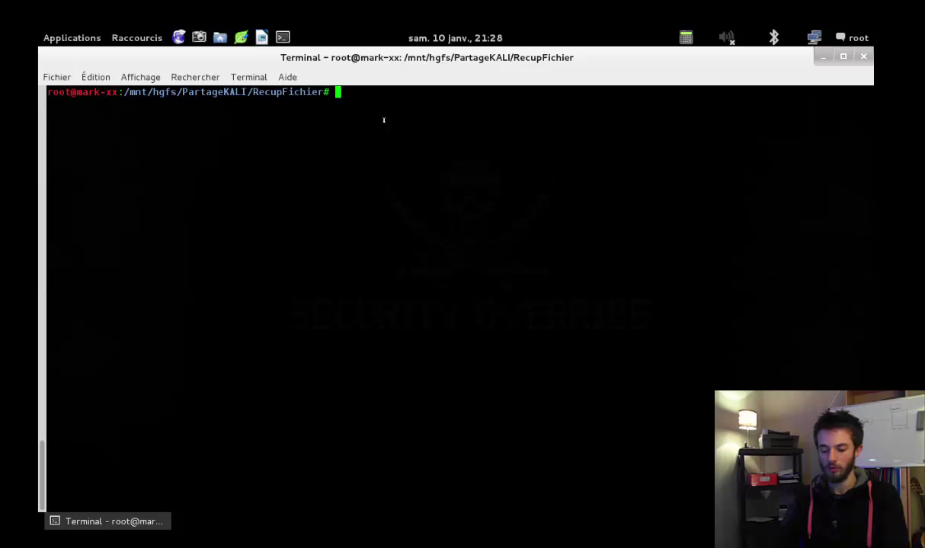
text(ls)
key(Return)
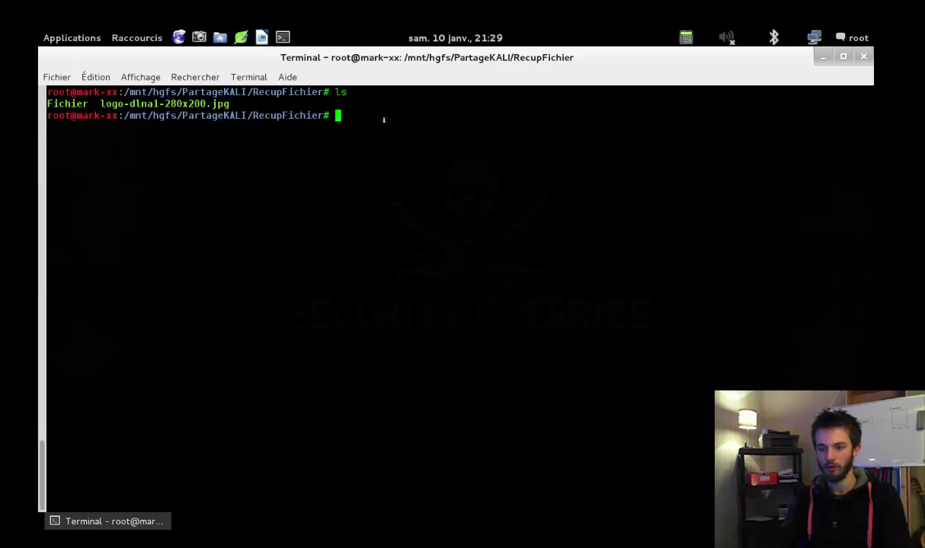
Identify the type of Fichier with the file command
text(file)
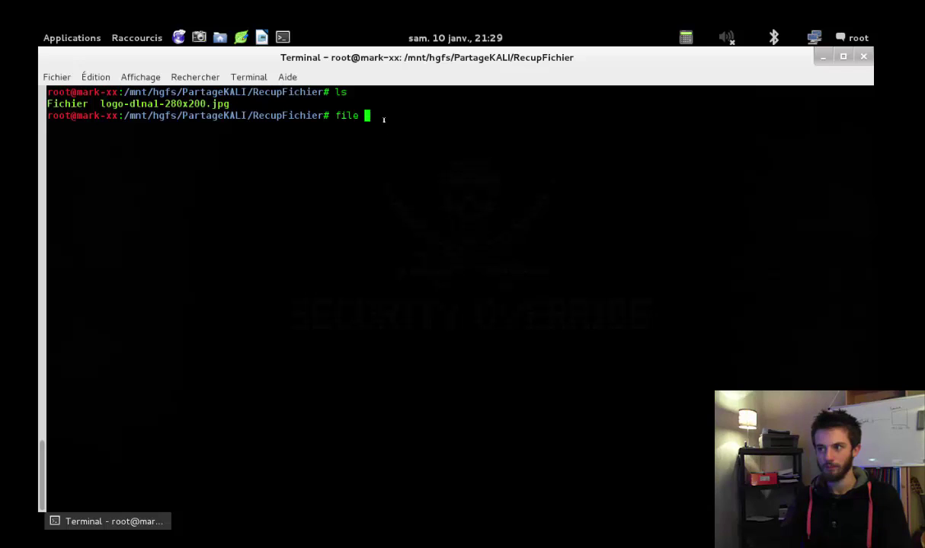
text( F)
key(Tab)
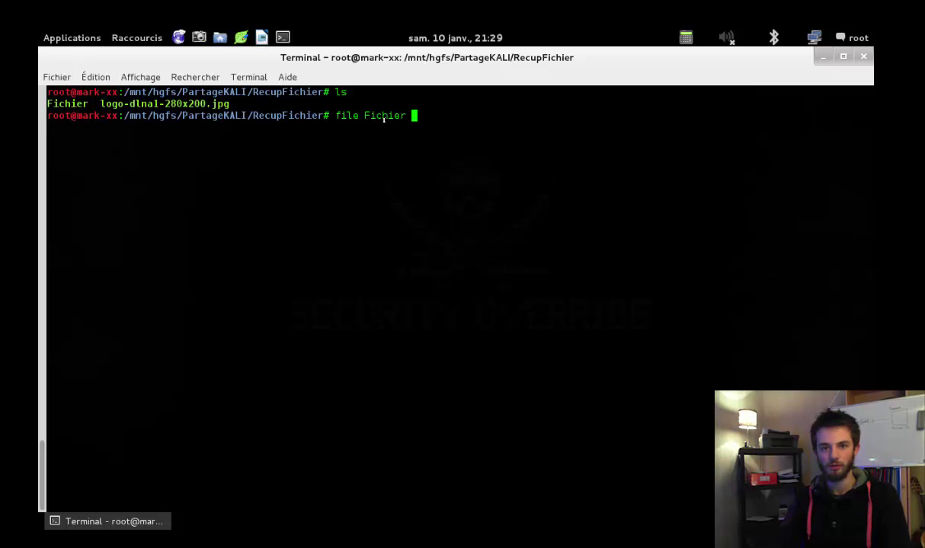
key(Return)
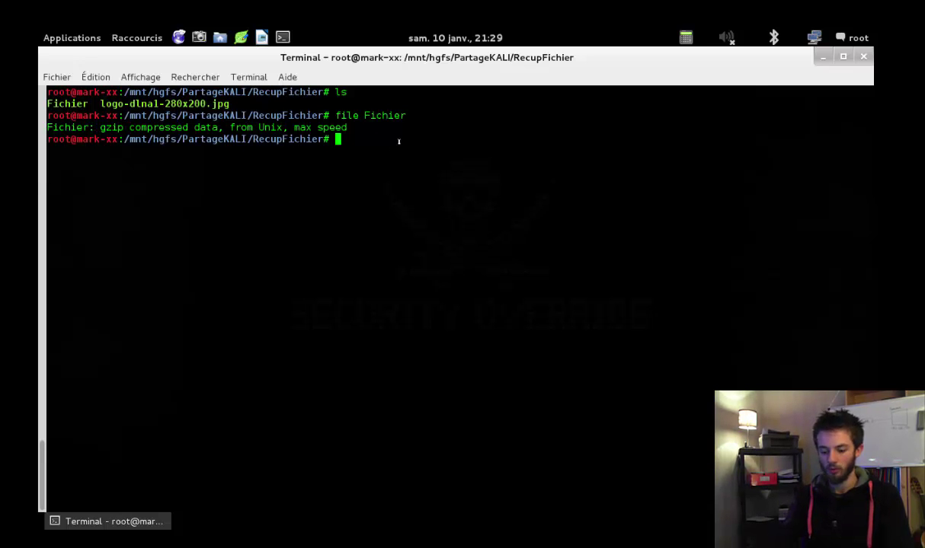
Rename Fichier to fichier.gz with the mv command
text(mv Fichier)
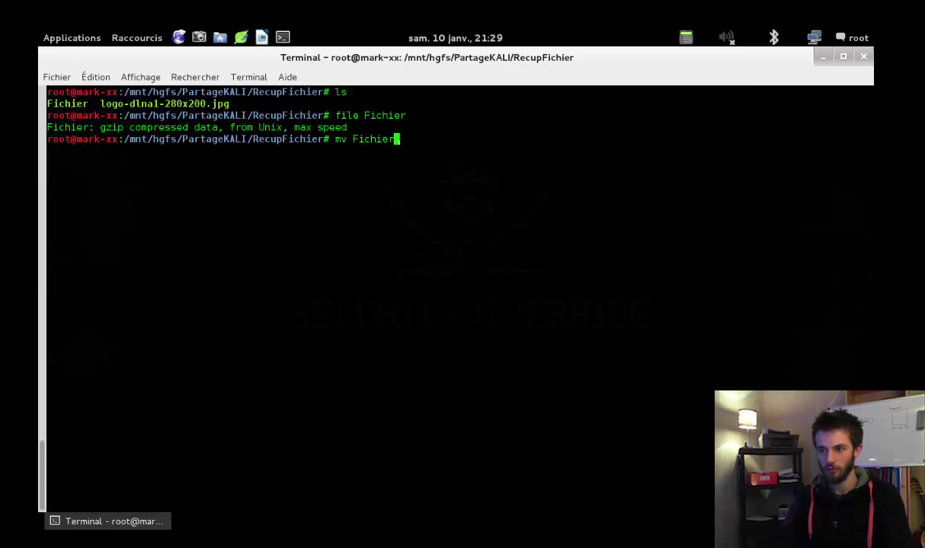
text( fichier.)
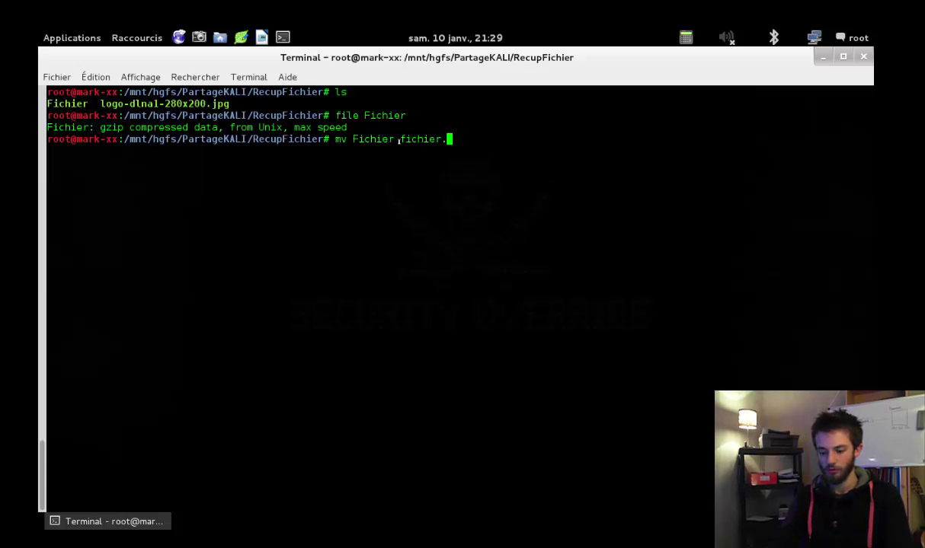
text(gz)
key(Return)
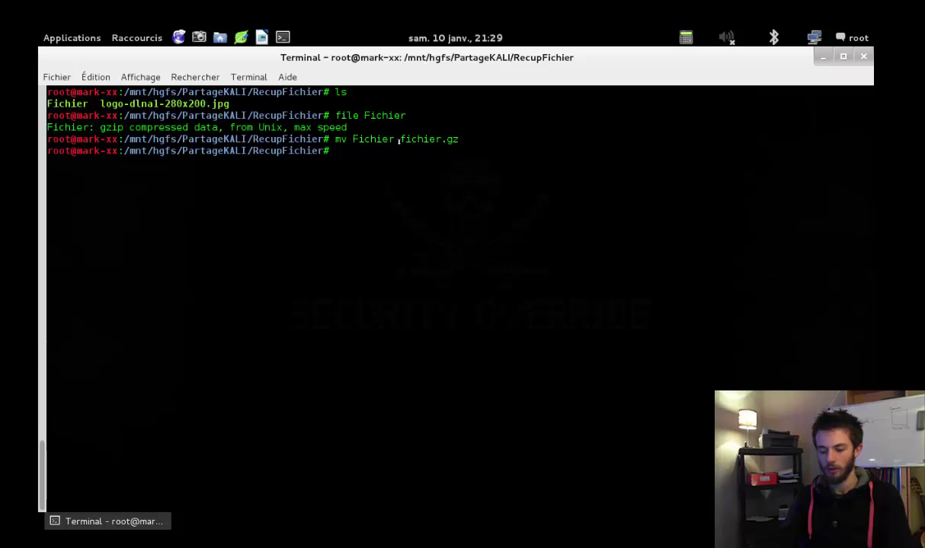
Decompress fichier.gz with gunzip and list the folder contents
text(gunzip f)
key(Tab)
key(Return)
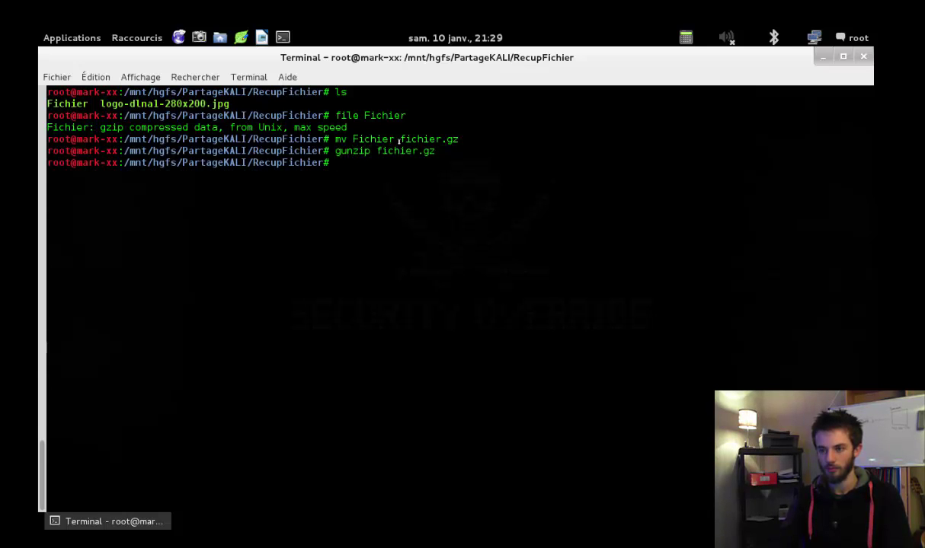
text(ls)
key(Return)
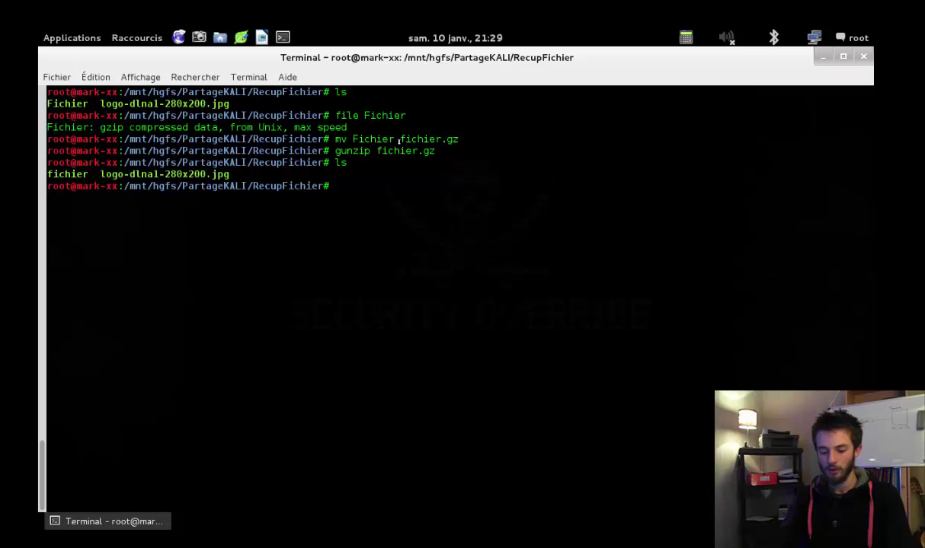
Identify the type of the decompressed fichier with the file command and open it in vim
text(file fichier)
key(Return)
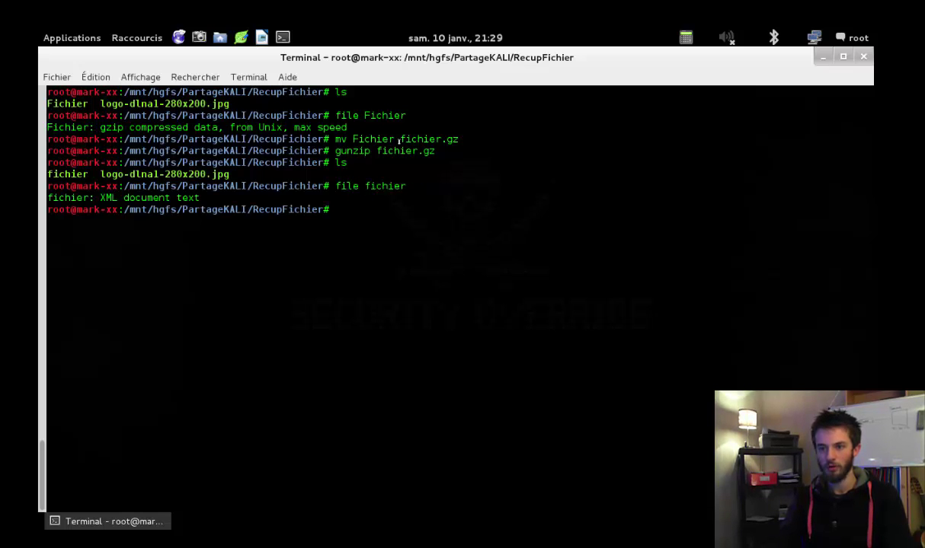
text(vim fichier)
key(Return)
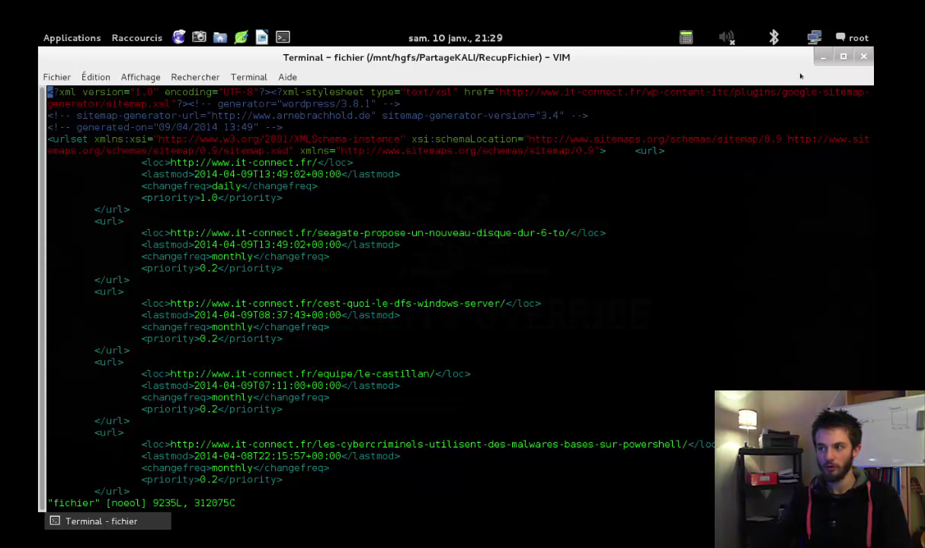
Minimize the terminal, move the File Explorer window aside and bring Wireshark's Follow TCP Stream window to the front
click(821, 56)
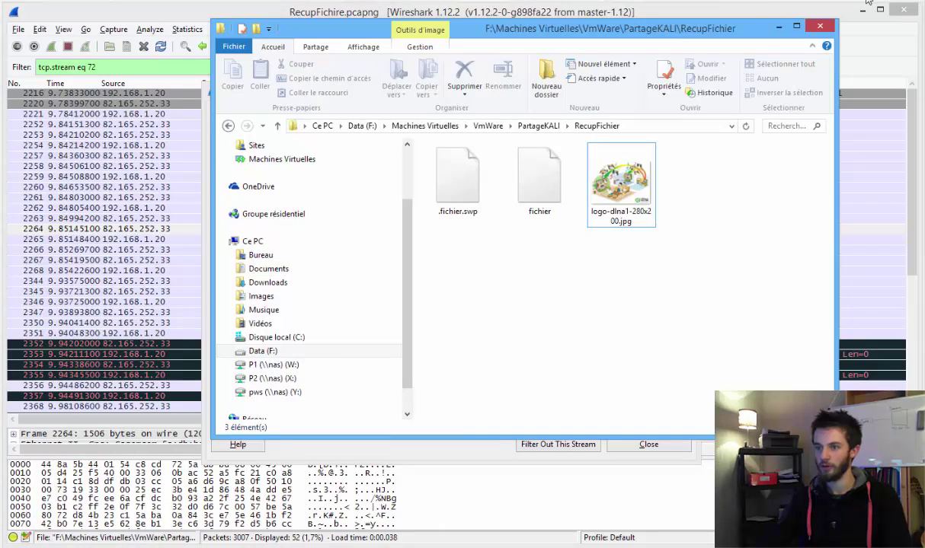
drag(637, 35, 684, 86)
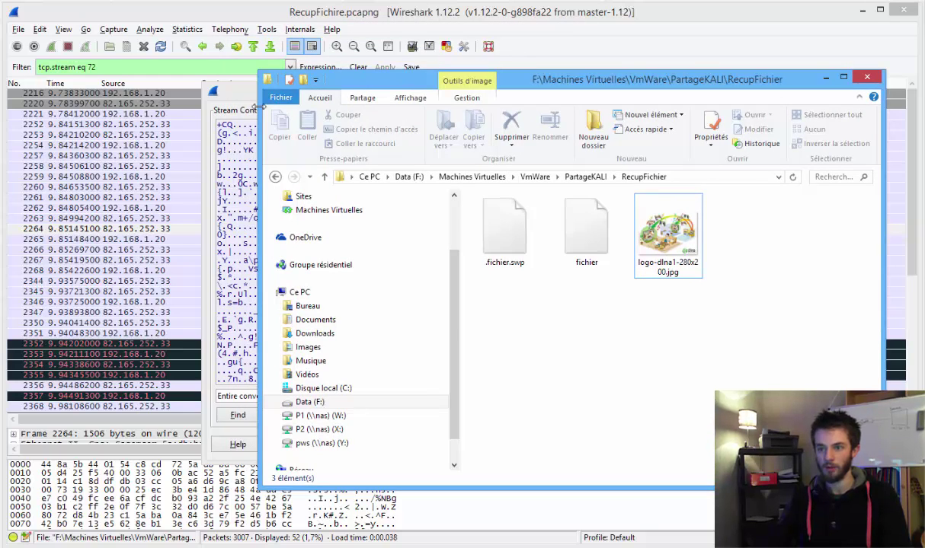
drag(238, 93, 219, 88)
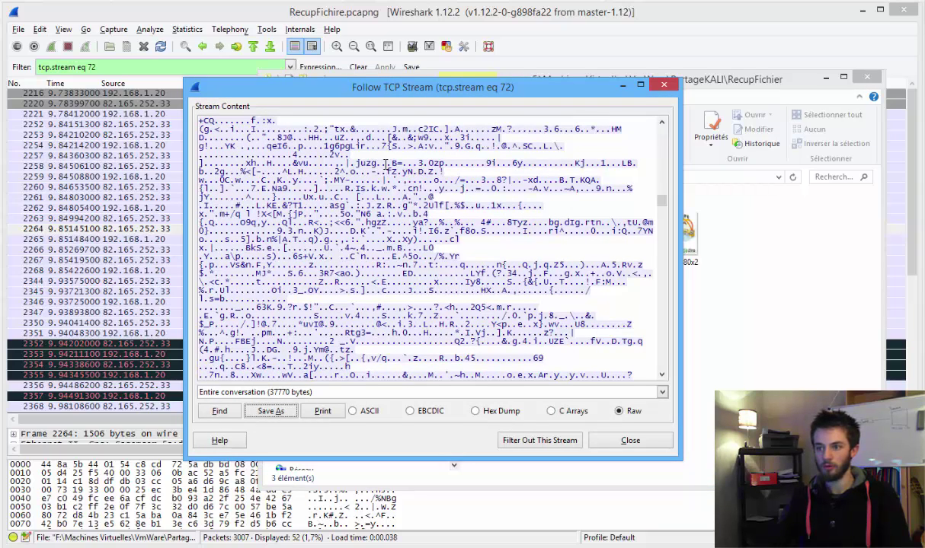
click(22, 30)
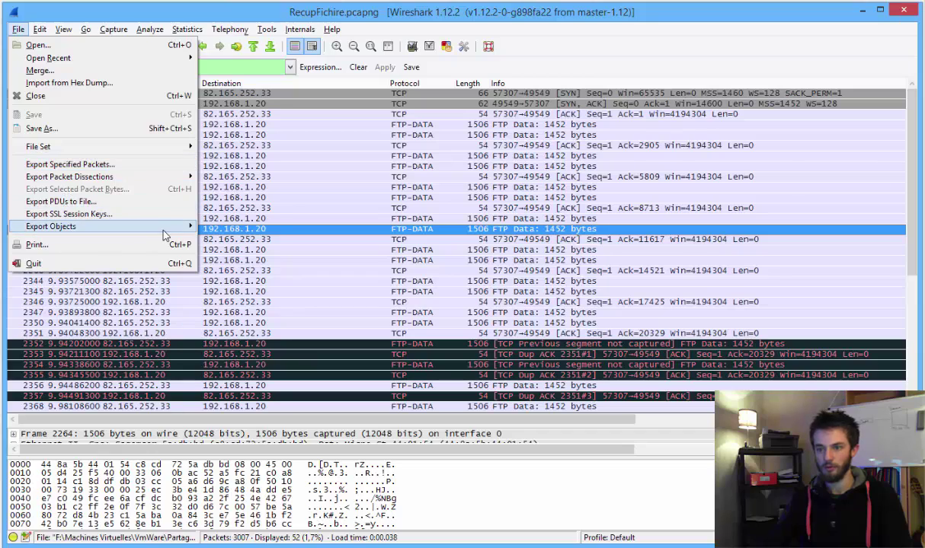
mouse_move(157, 226)
click(404, 174)
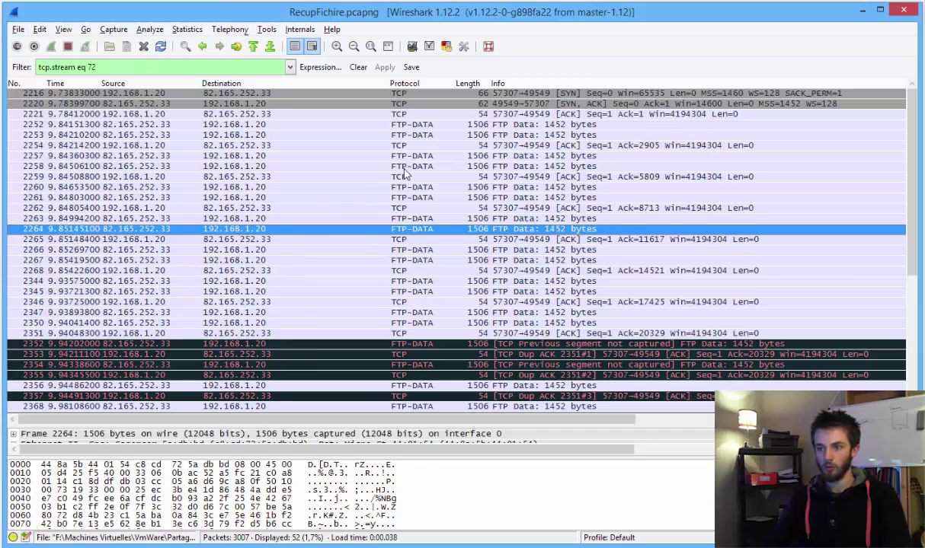